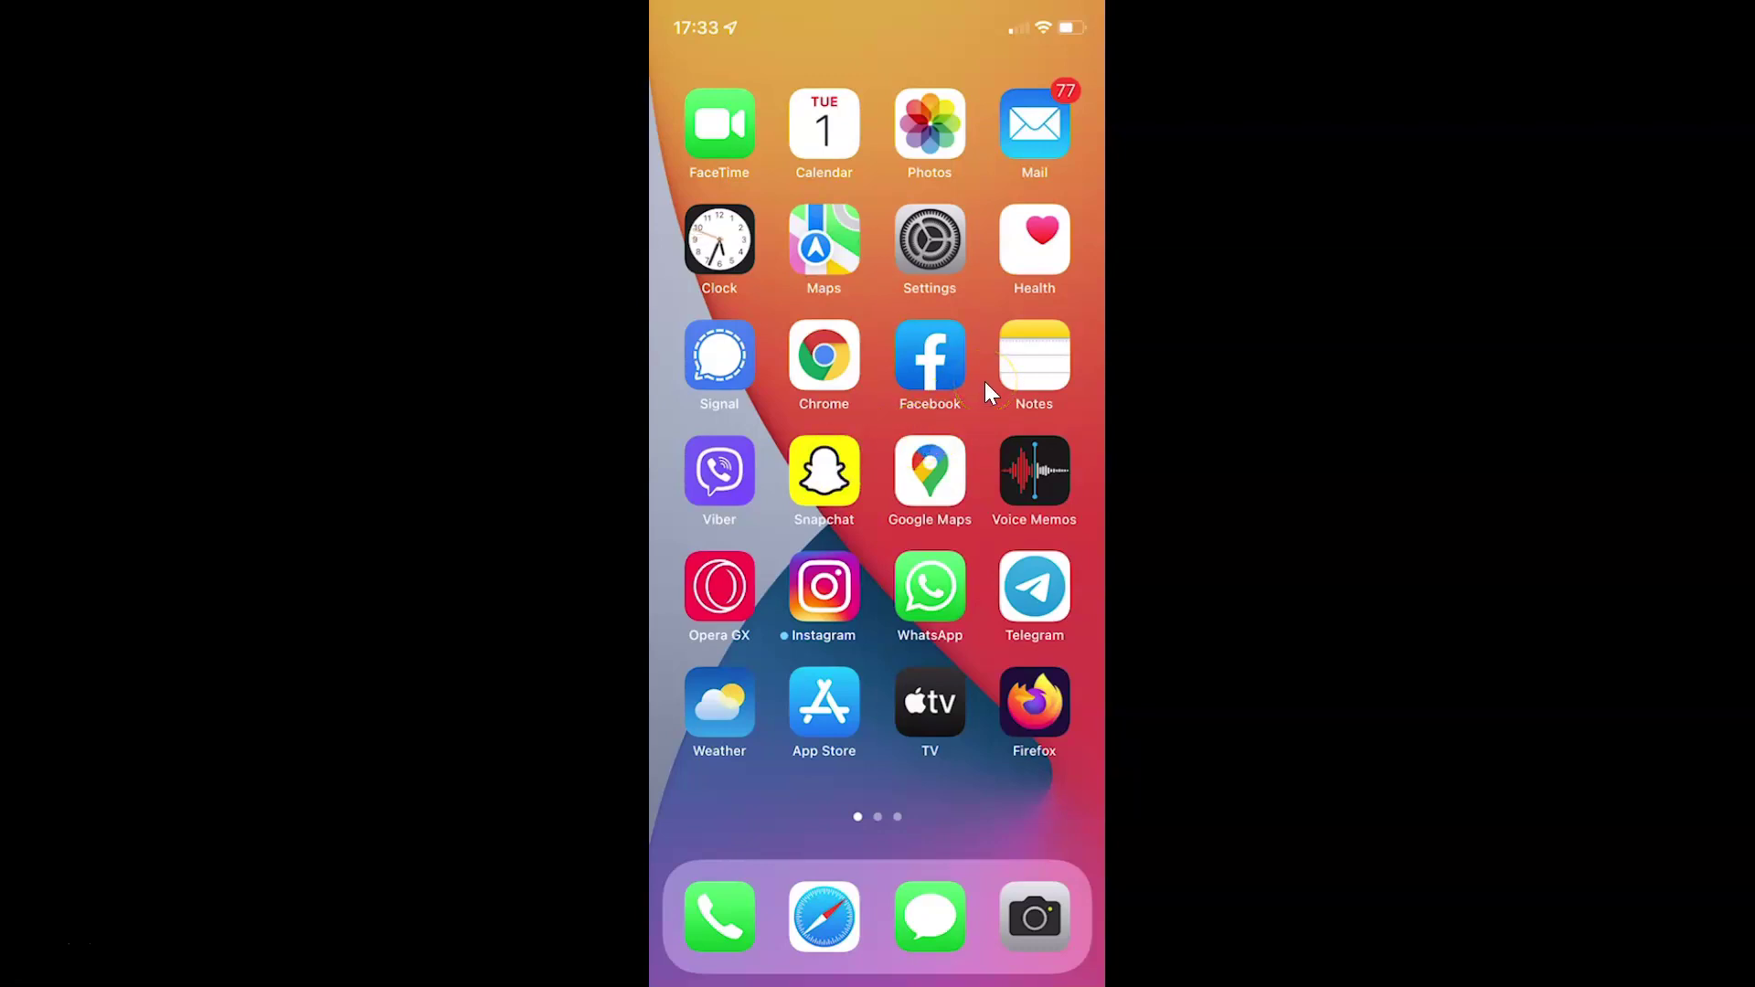
click(927, 244)
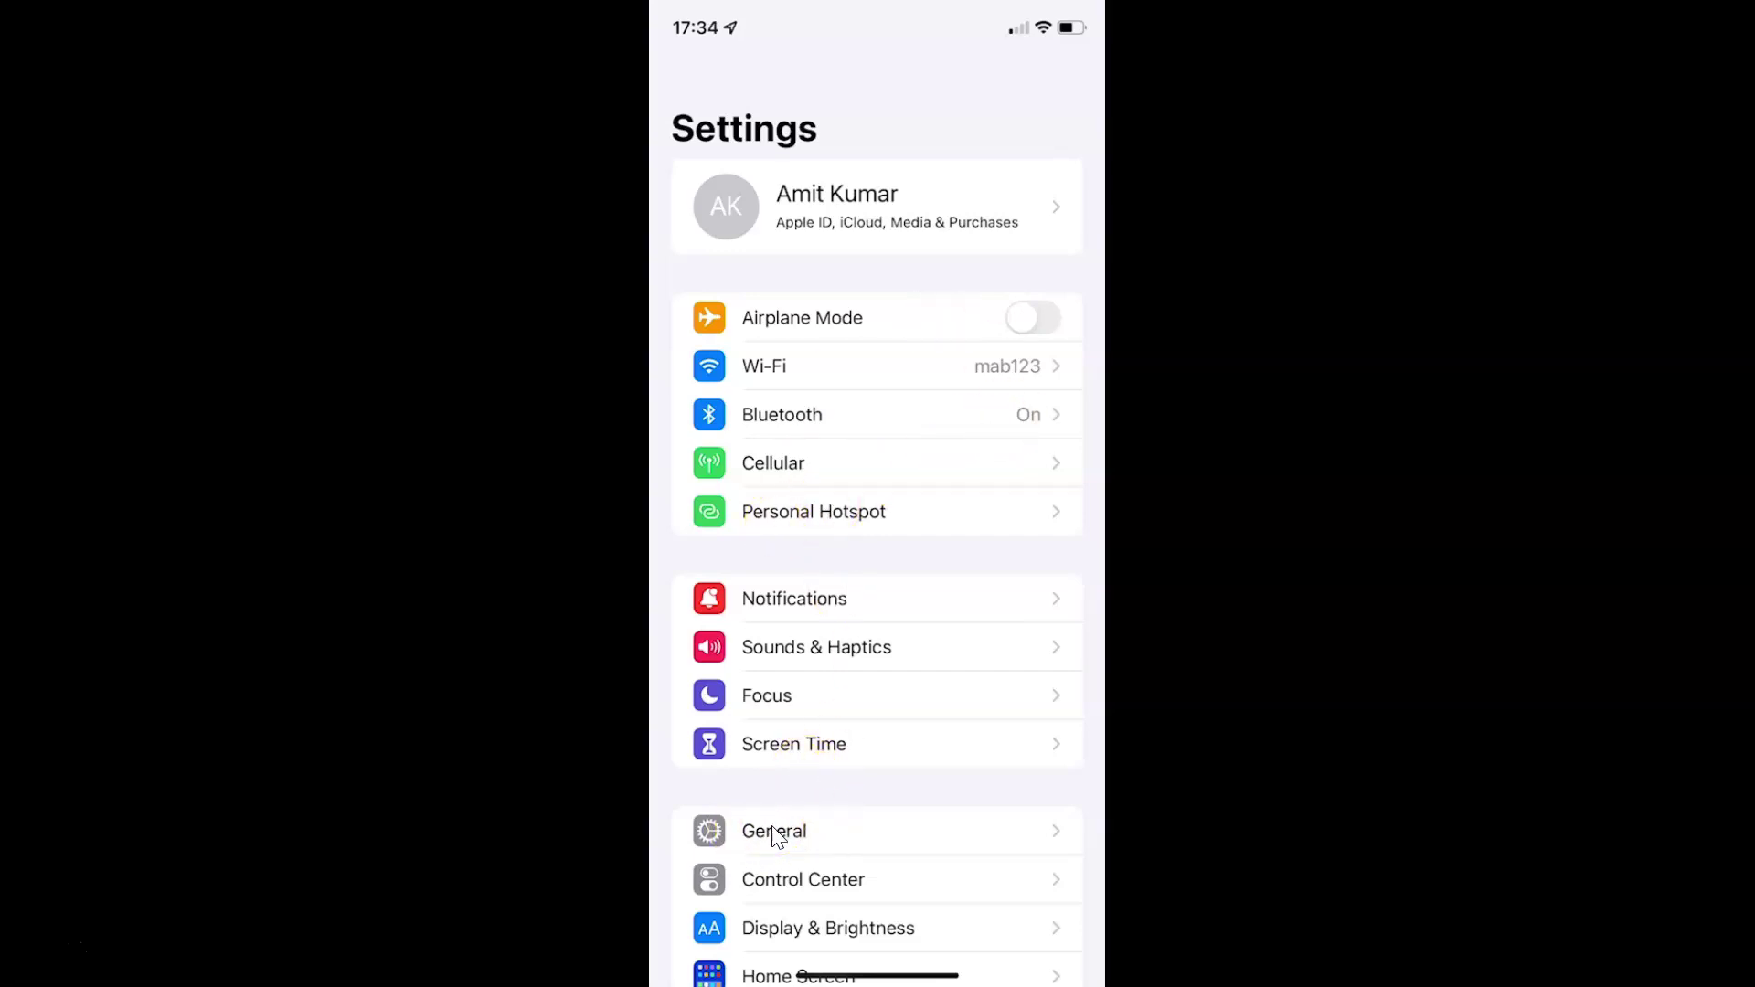
click(776, 838)
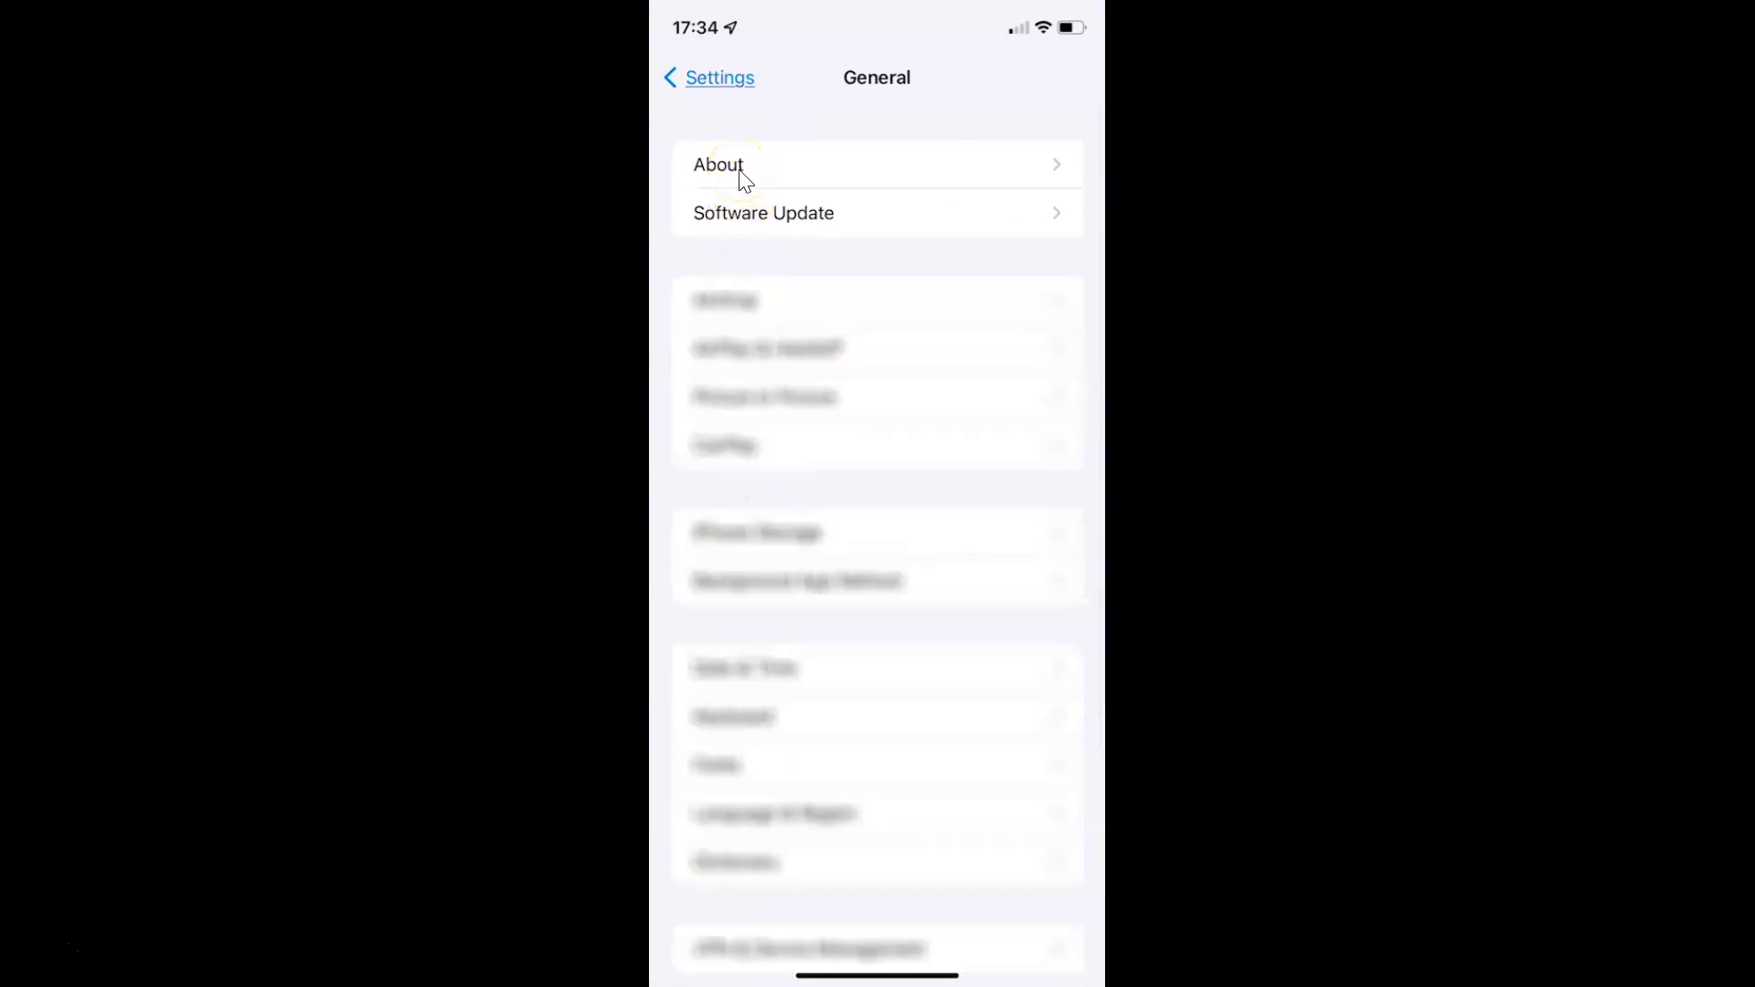
click(740, 176)
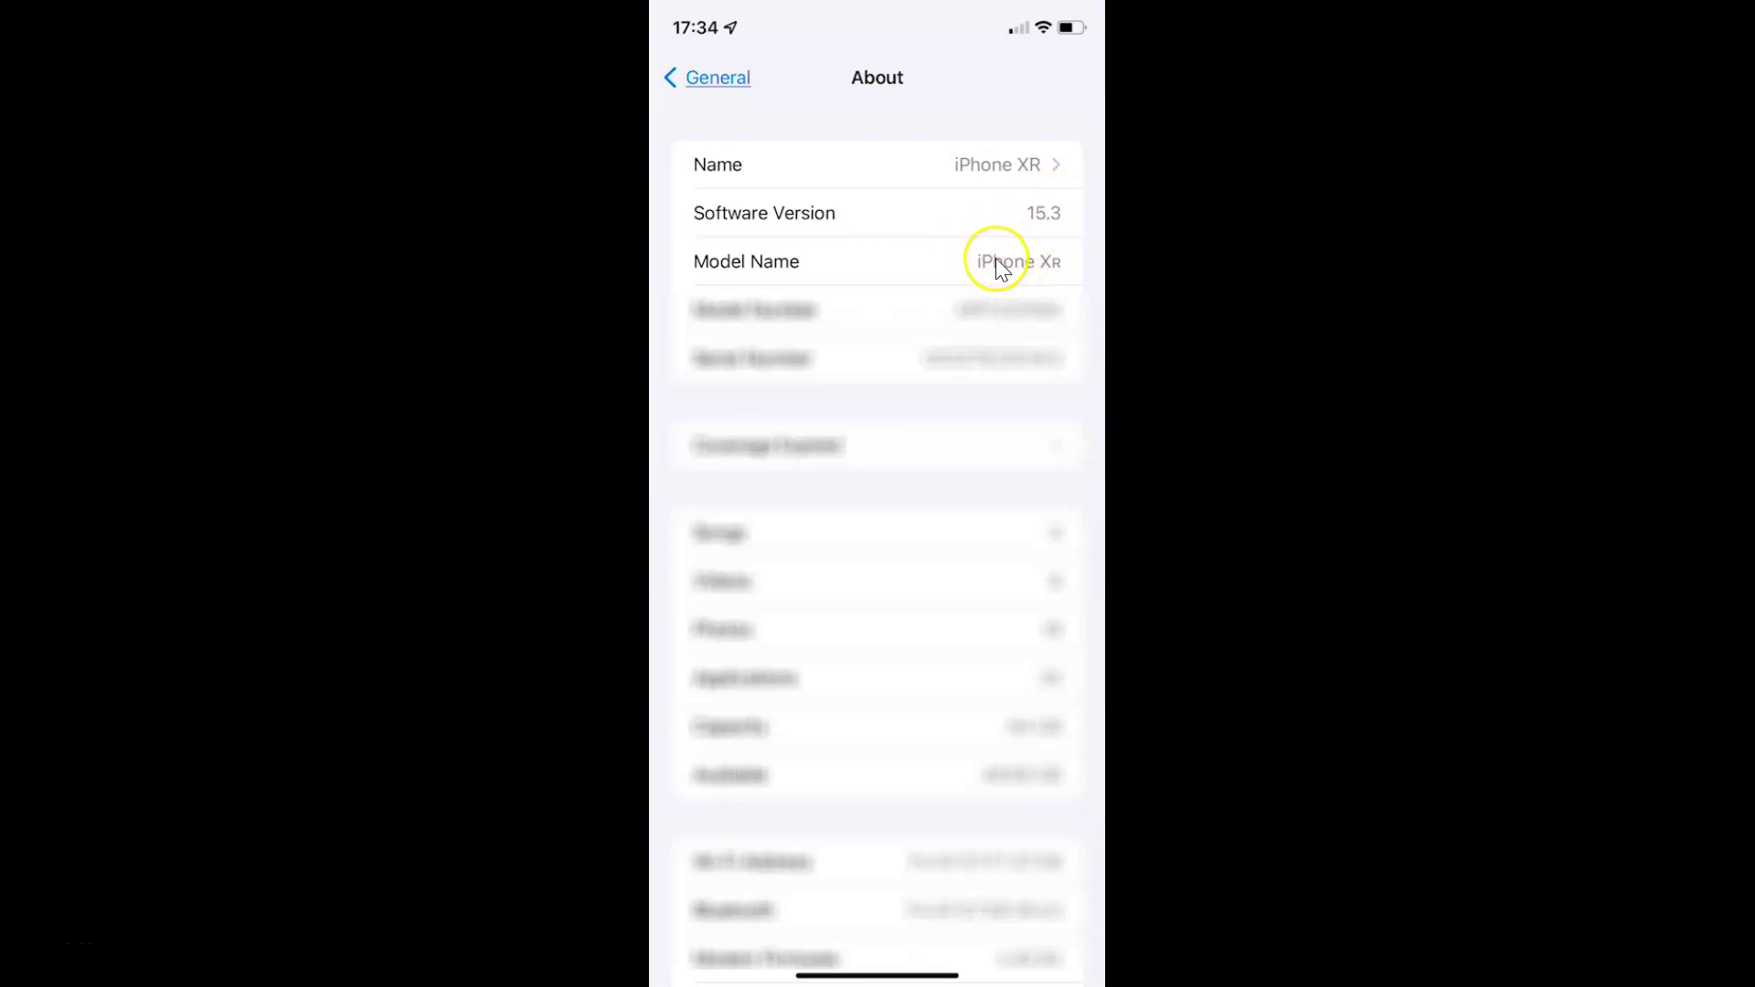
click(712, 78)
click(712, 78)
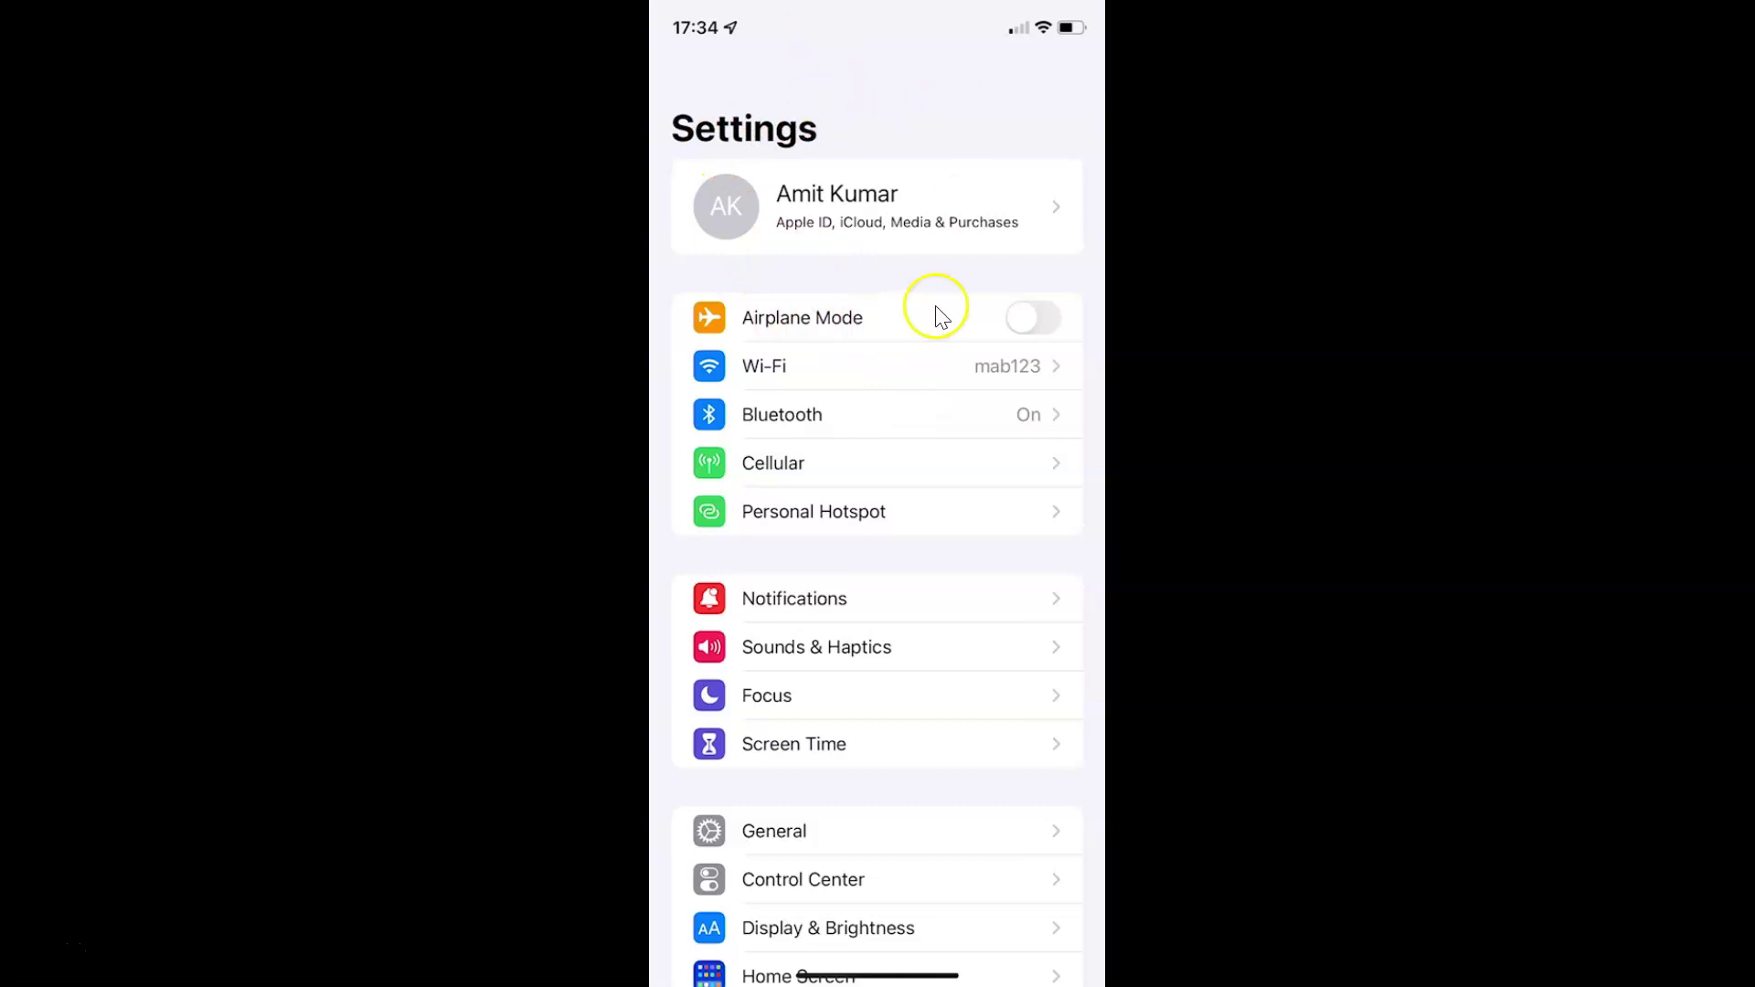
Step: Open Screen Time from the Settings list to view its 54-minute daily average and options
click(802, 752)
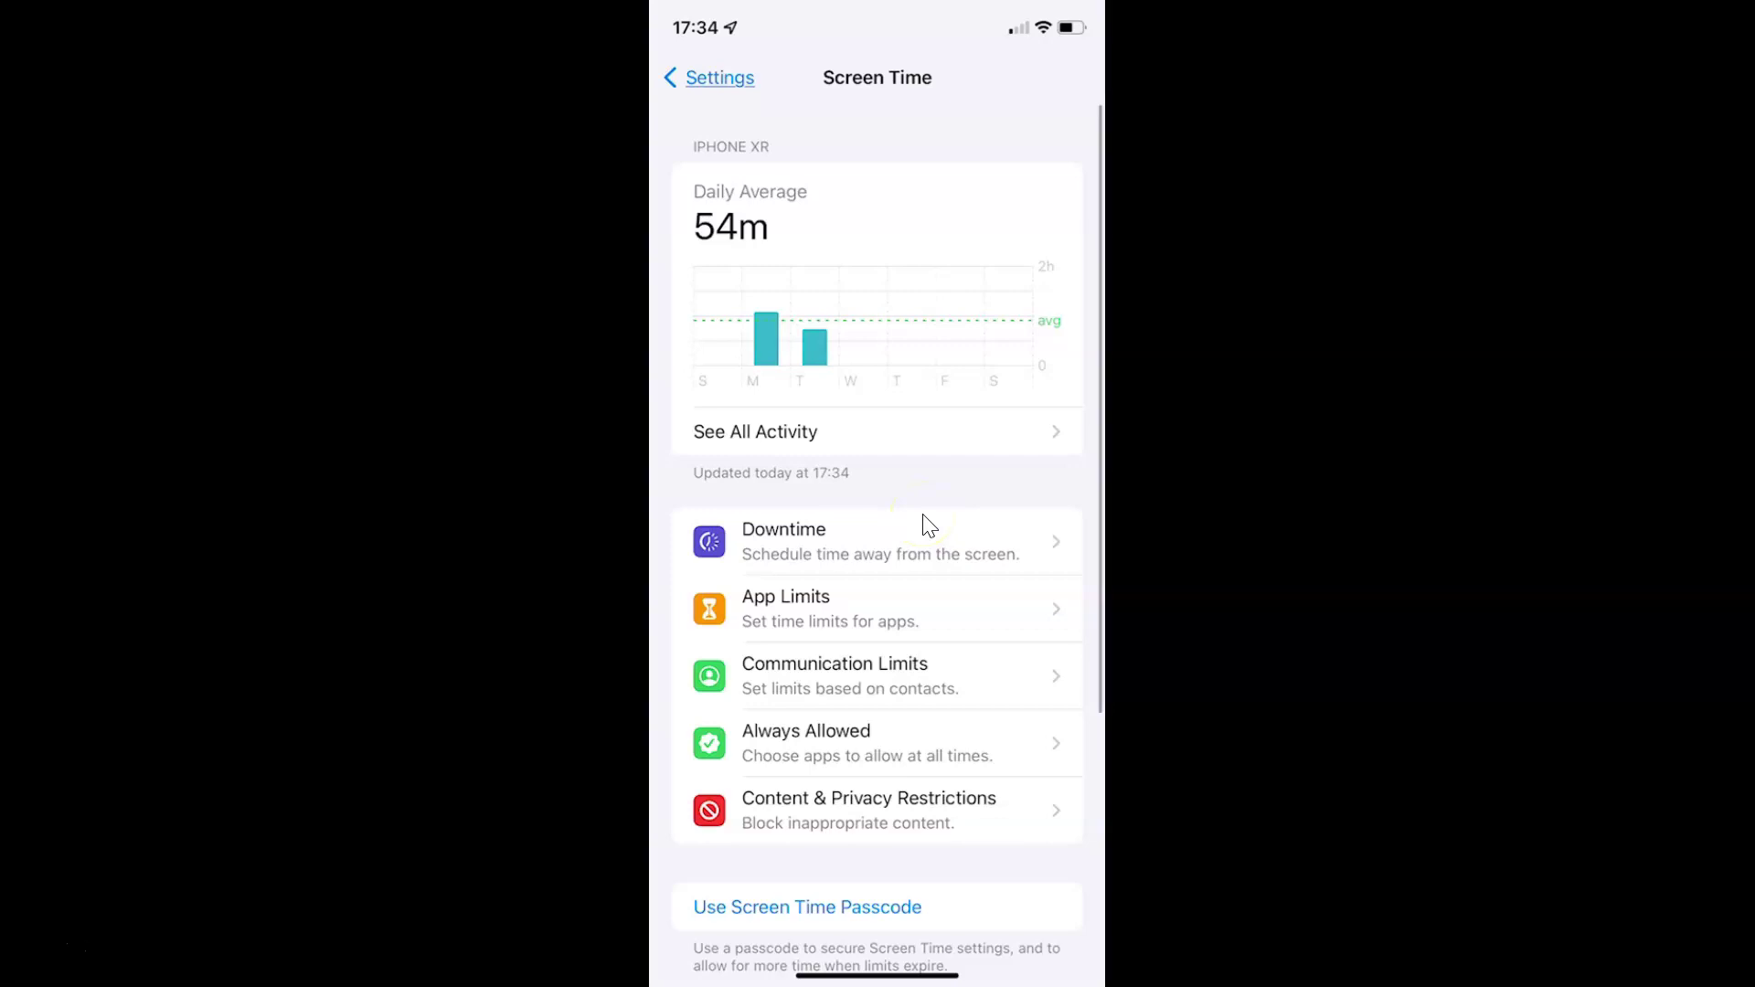
scroll(925, 526, down, 5)
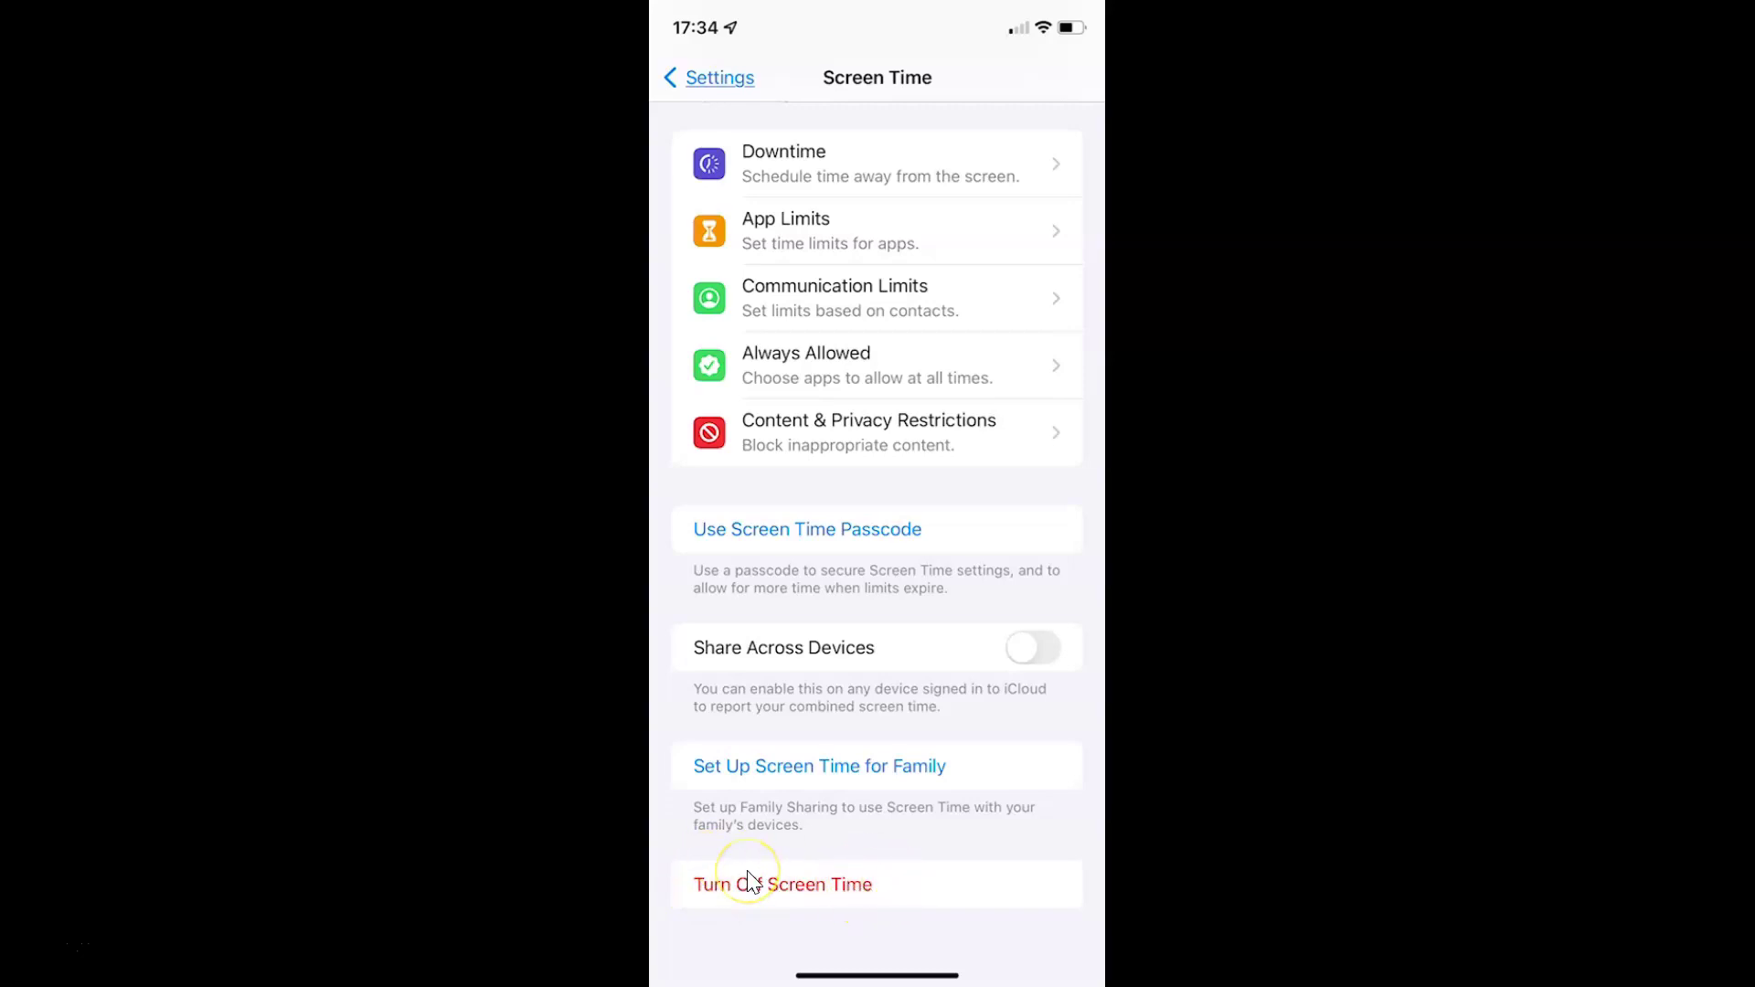
Step: Choose the red 'Turn Off Screen Time' option to bring up the confirmation prompt
click(749, 883)
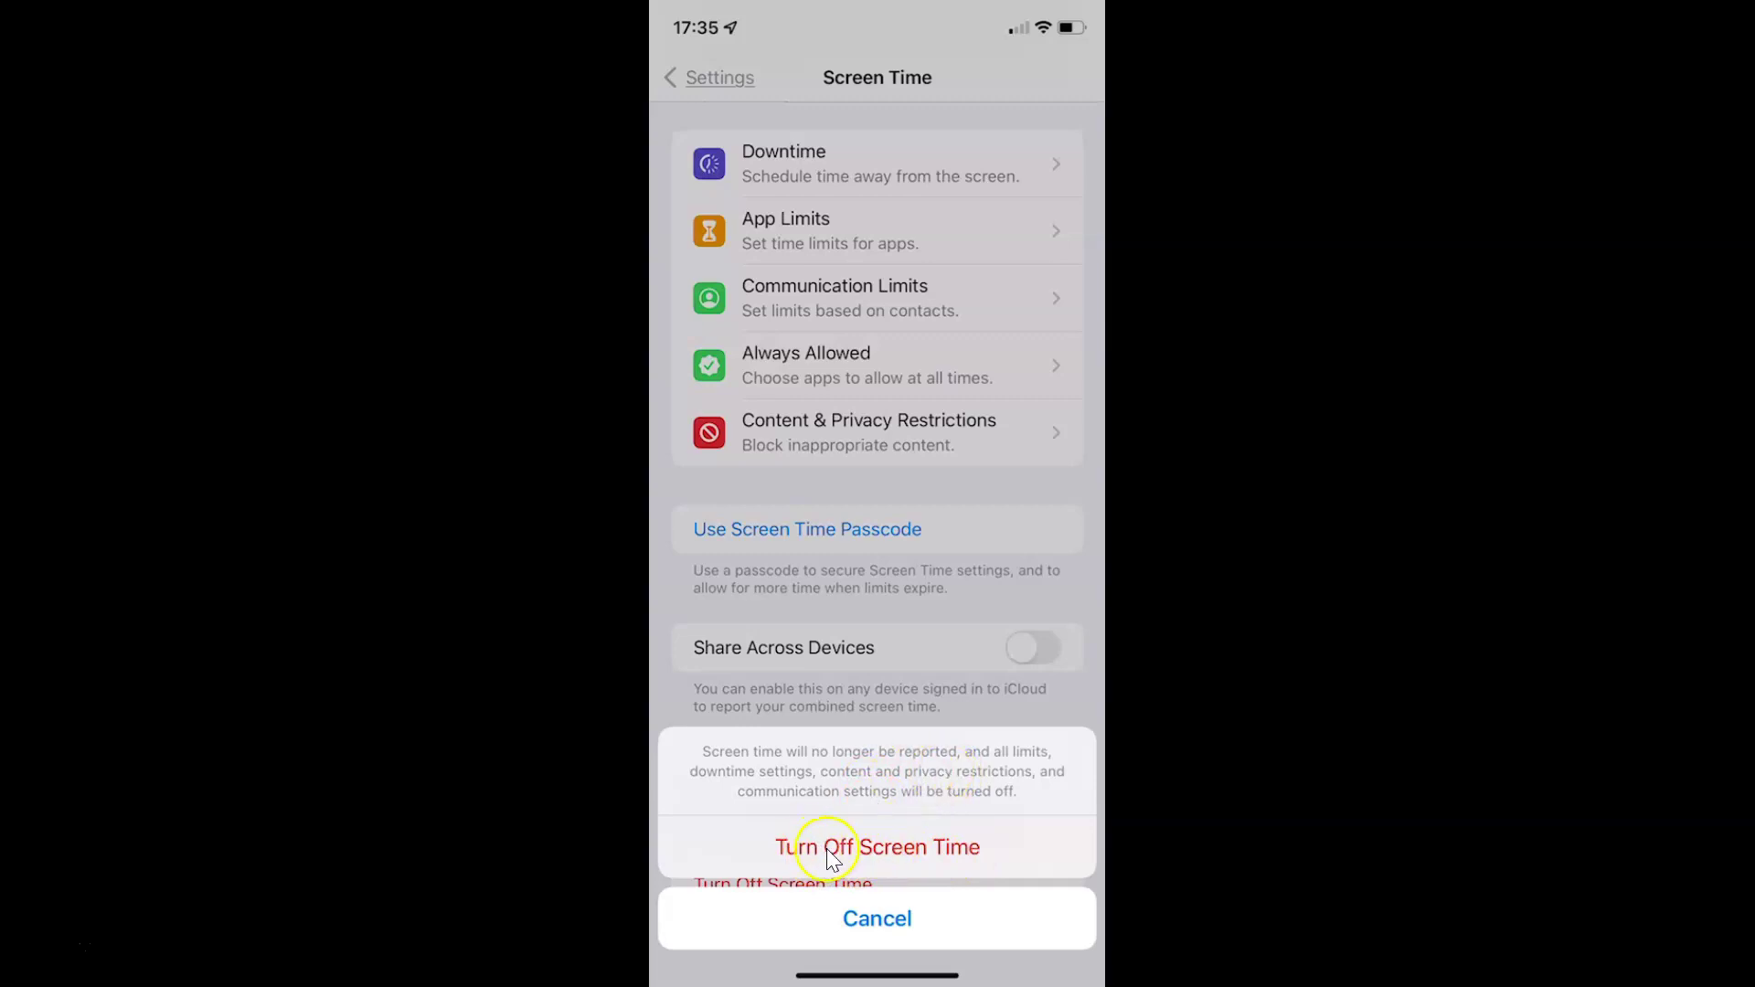
Step: Confirm 'Turn Off Screen Time', then return to the main Settings list
click(878, 848)
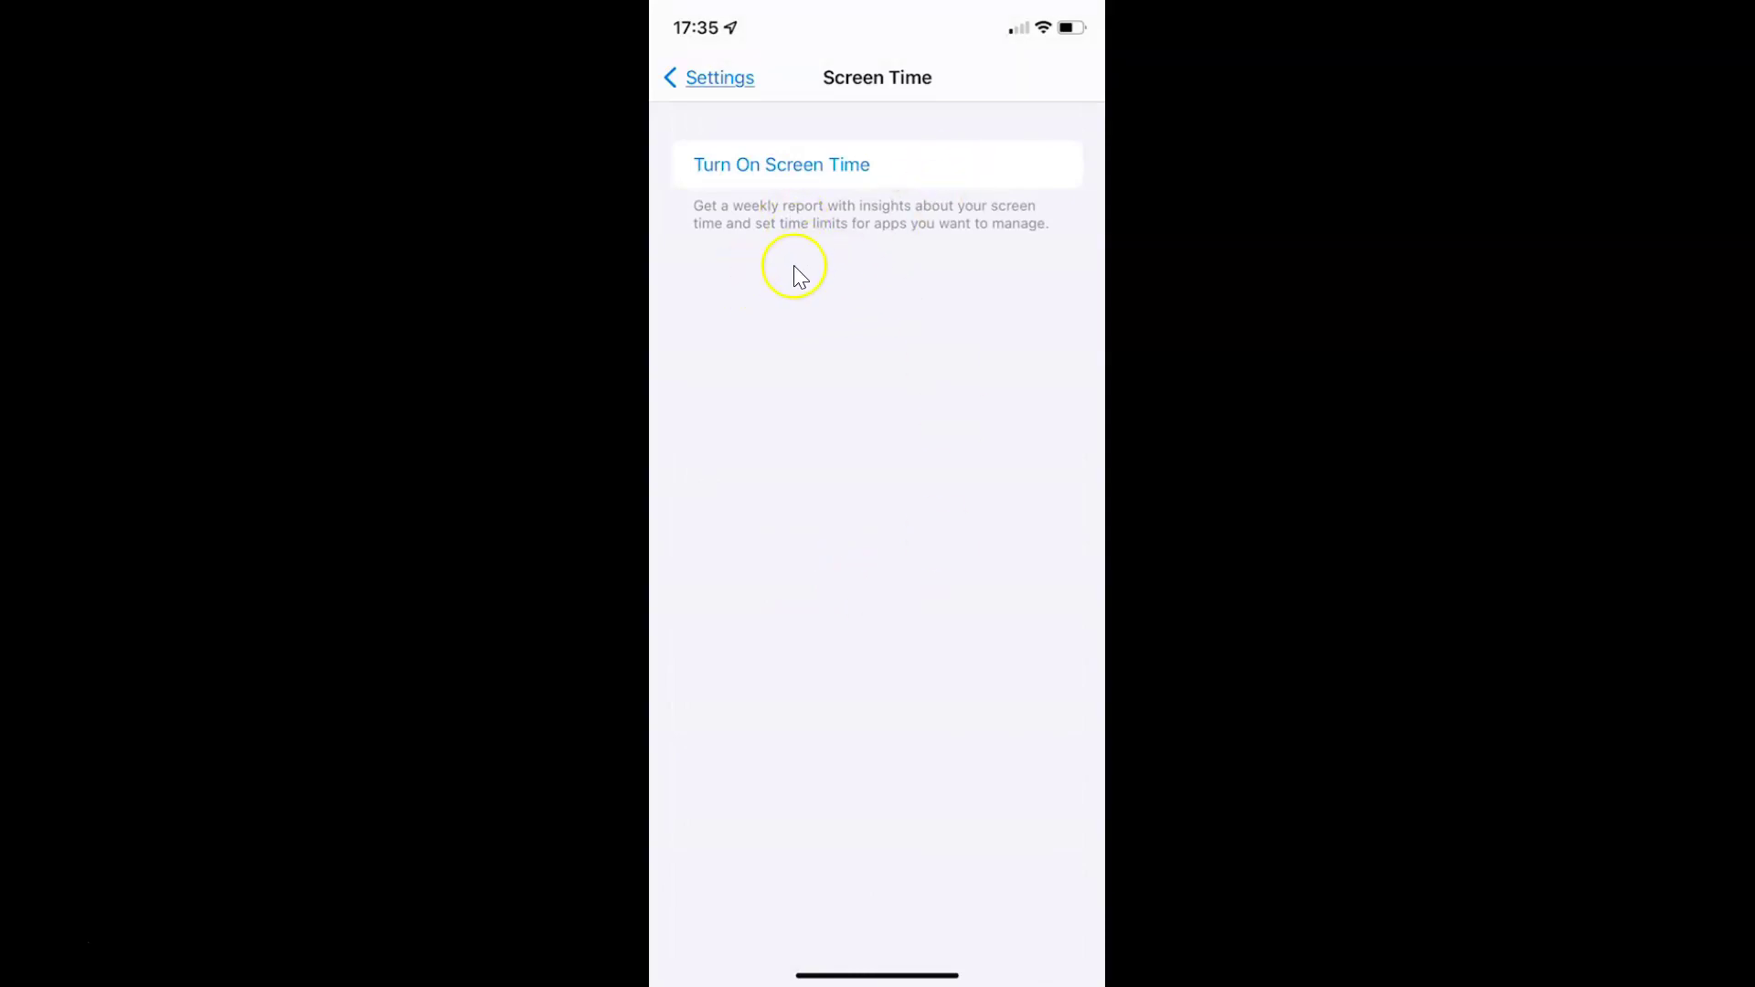
click(729, 77)
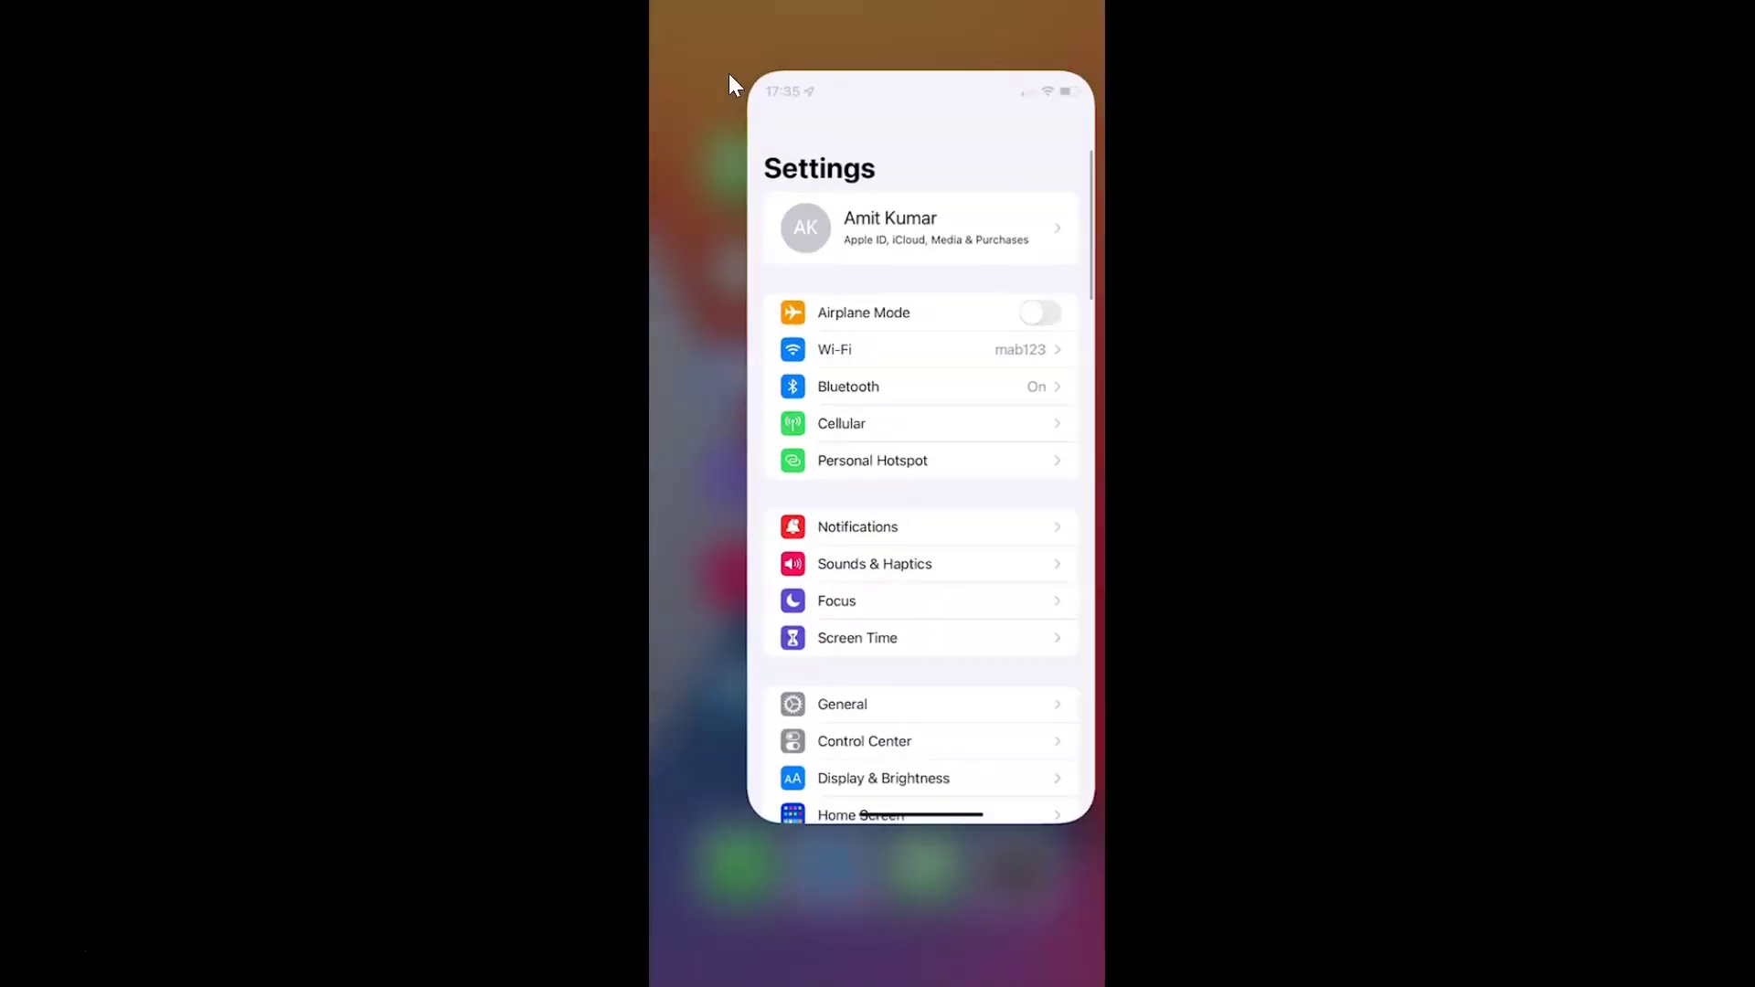